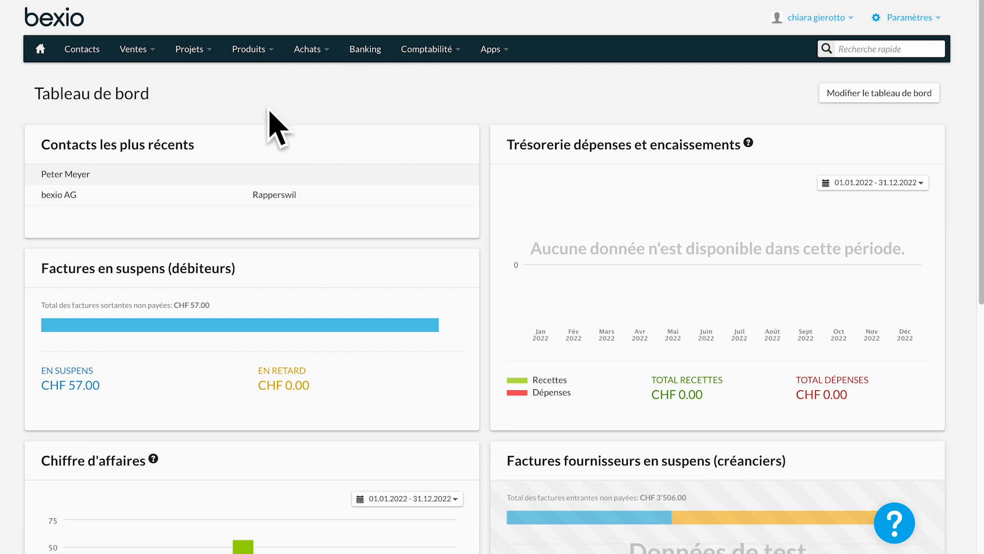
- Create a new supplier invoice for the contact bexio AG
{"action": "mouse_move", "coordinate": [306, 60]}
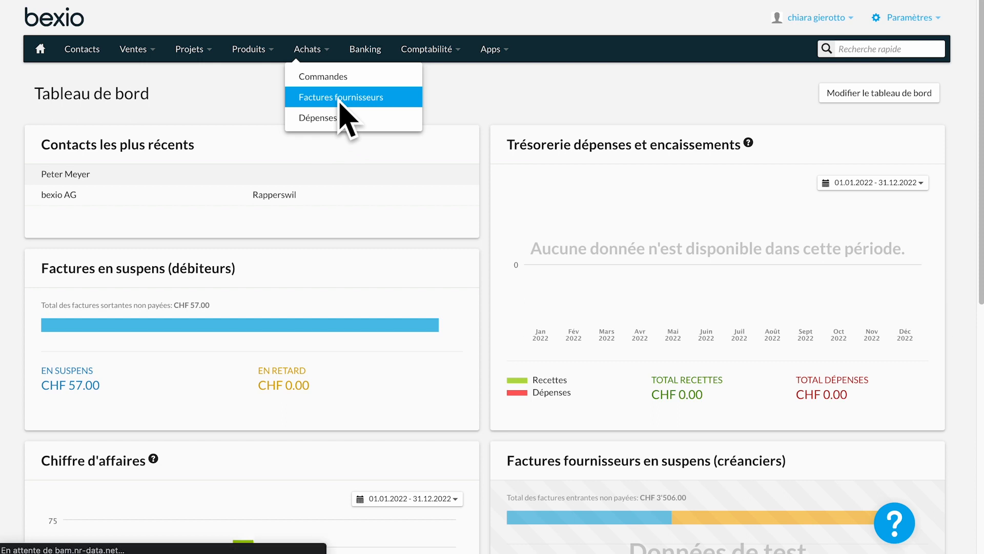
{"action": "left_click", "coordinate": [340, 101]}
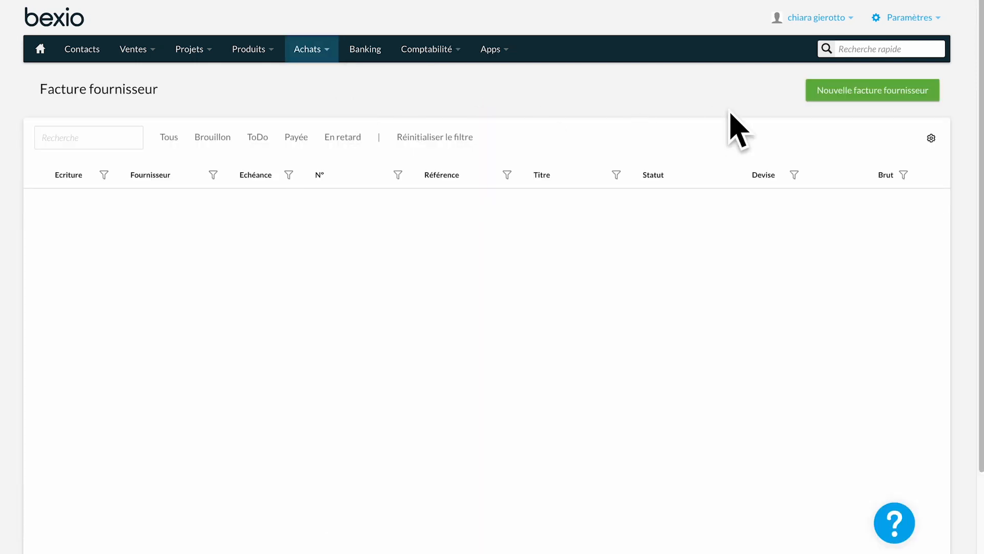
{"action": "left_click", "coordinate": [846, 97]}
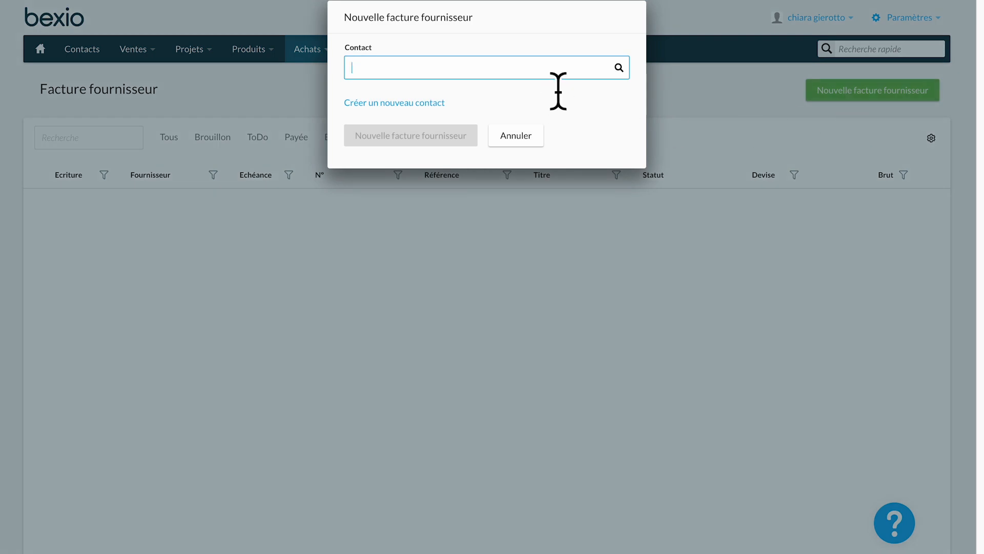
{"action": "type", "text": "bex"}
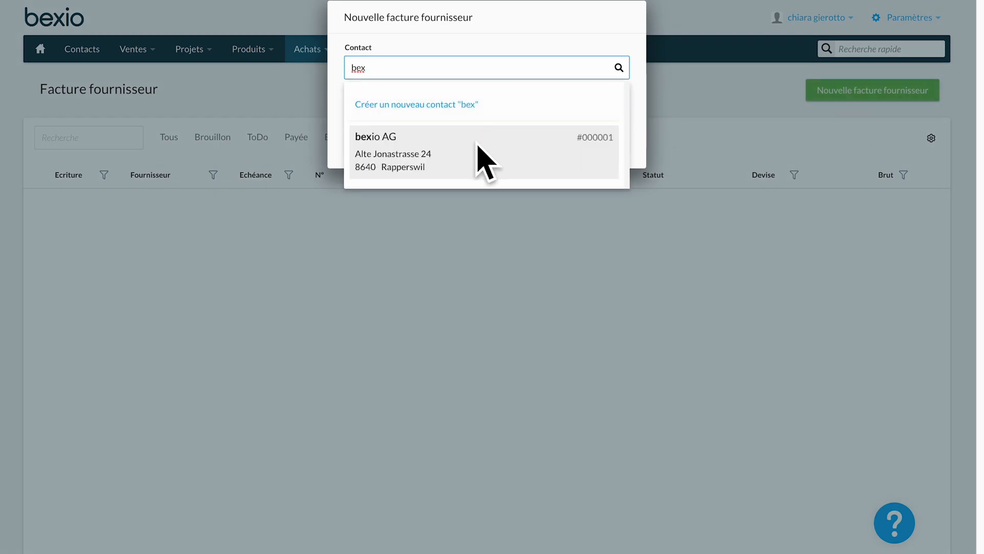
{"action": "left_click", "coordinate": [483, 163]}
{"action": "left_click", "coordinate": [412, 137]}
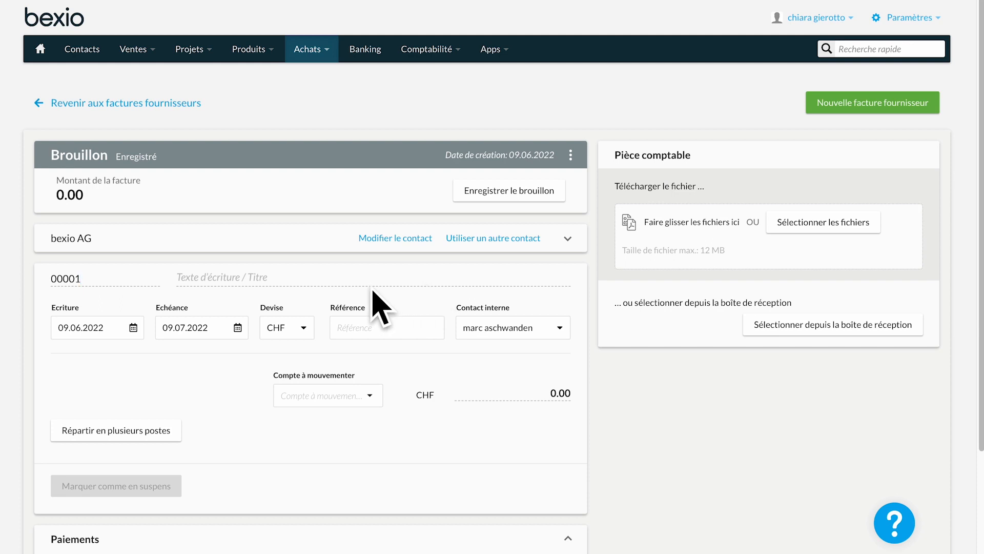
- Enter the invoice amount of CHF 50 on account 4200 - Einkauf Handelsware and mark the invoice as outstanding
{"action": "scroll", "coordinate": [353, 310], "scroll_direction": "down", "scroll_amount": 1}
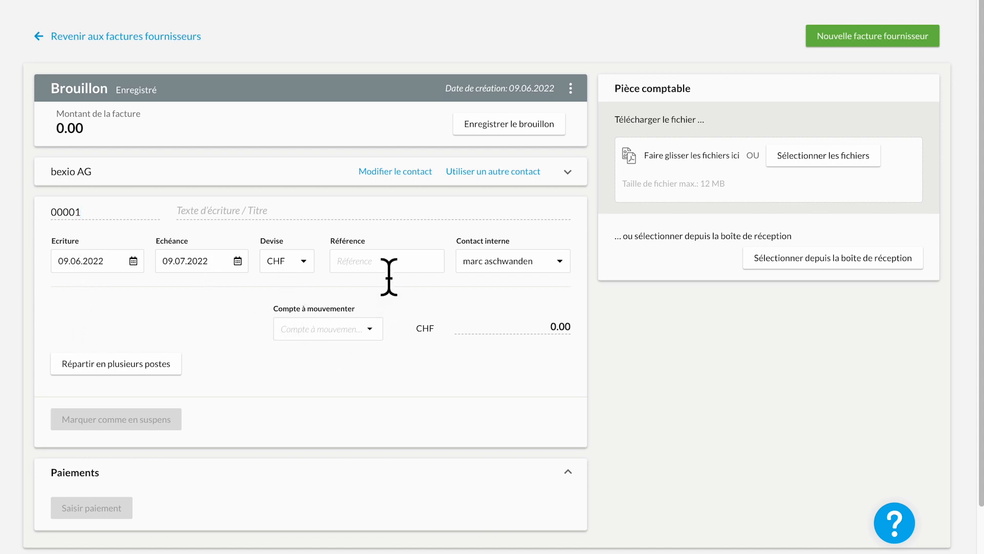
{"action": "left_click", "coordinate": [337, 323]}
{"action": "type", "text": "42"}
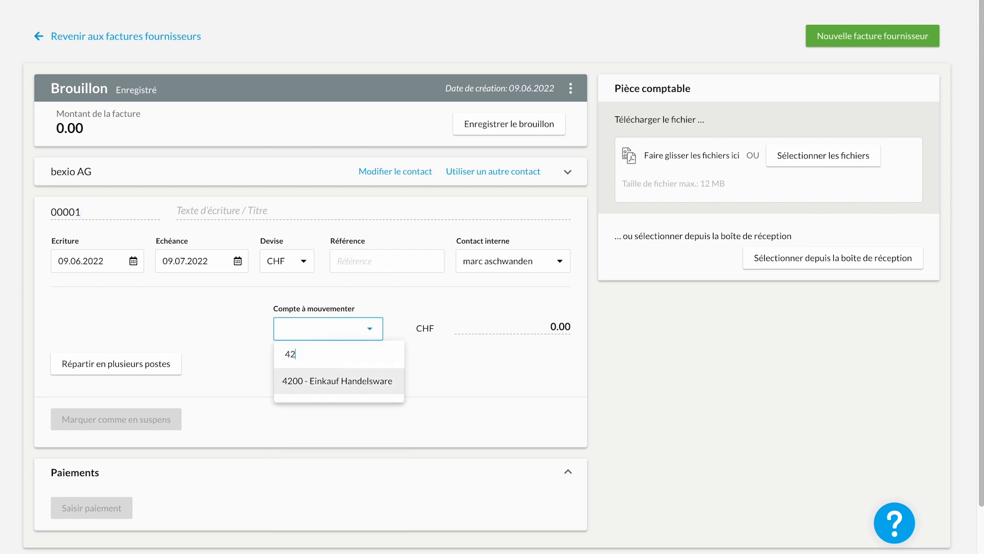
{"action": "left_click", "coordinate": [346, 379]}
{"action": "left_click", "coordinate": [536, 342]}
{"action": "type", "text": "50"}
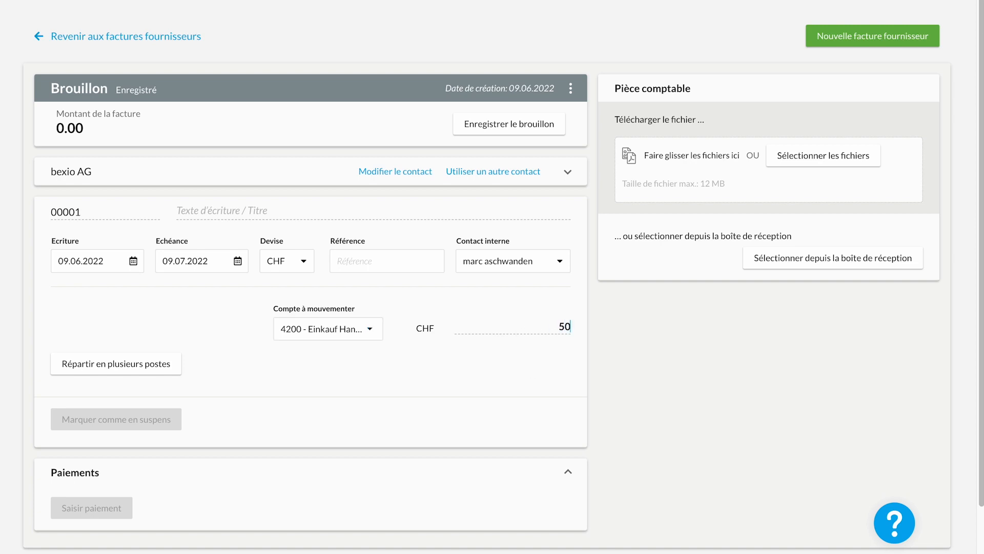
{"action": "left_click", "coordinate": [490, 368]}
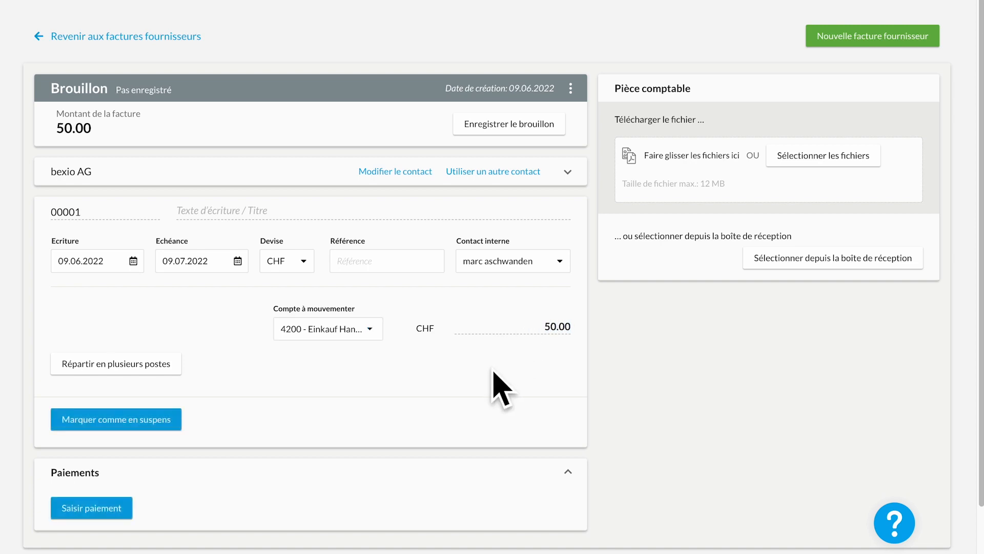
{"action": "left_click", "coordinate": [83, 423]}
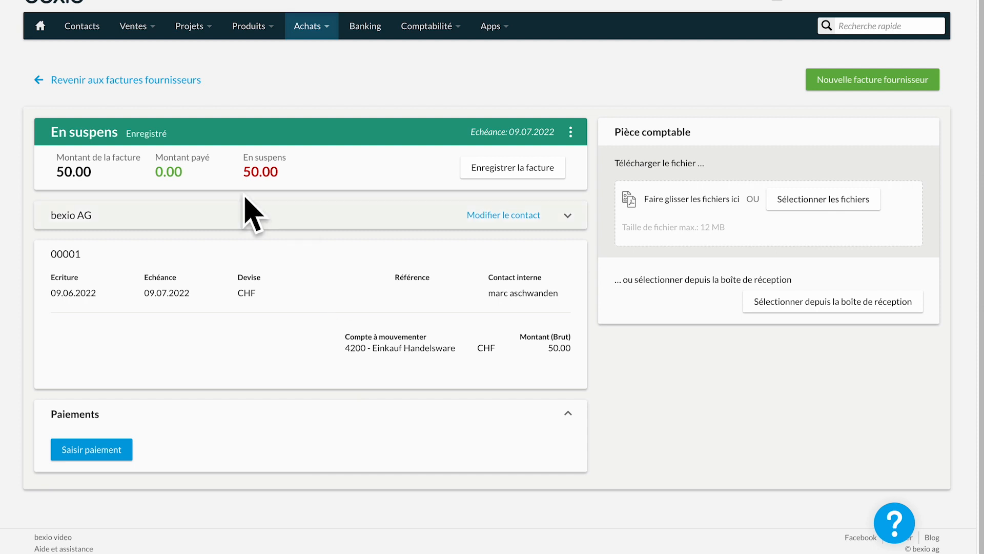
- Start a payment entry for the outstanding invoice and check which bank accounts are available for the IBAN payment
{"action": "left_click", "coordinate": [81, 449]}
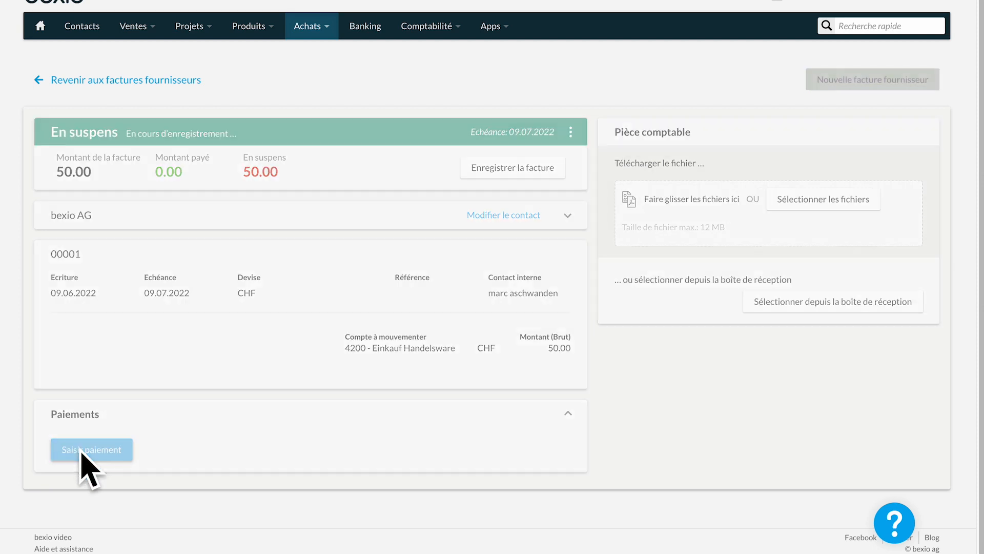
{"action": "scroll", "coordinate": [240, 409], "scroll_direction": "down", "scroll_amount": 1}
{"action": "scroll", "coordinate": [249, 426], "scroll_direction": "down", "scroll_amount": 5}
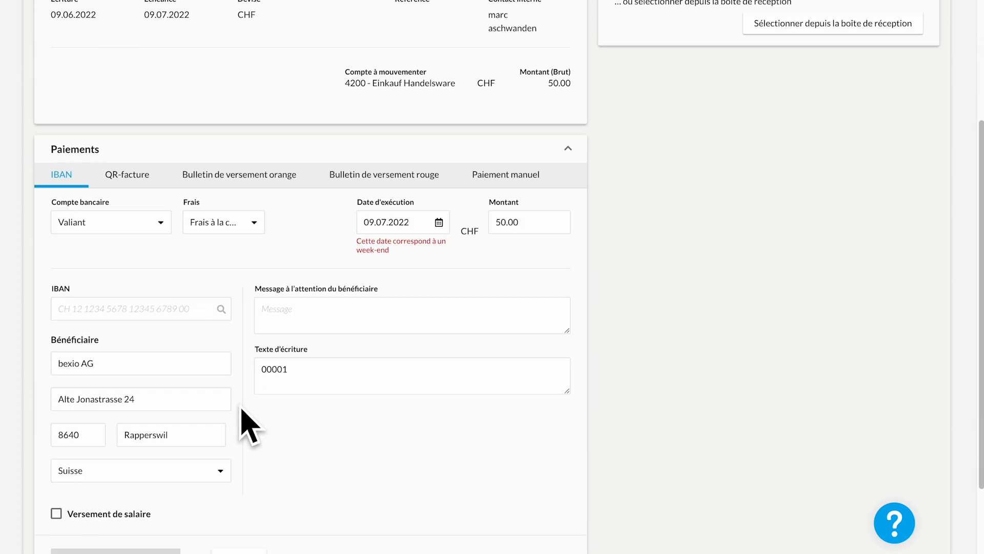
{"action": "scroll", "coordinate": [241, 408], "scroll_direction": "down", "scroll_amount": 1}
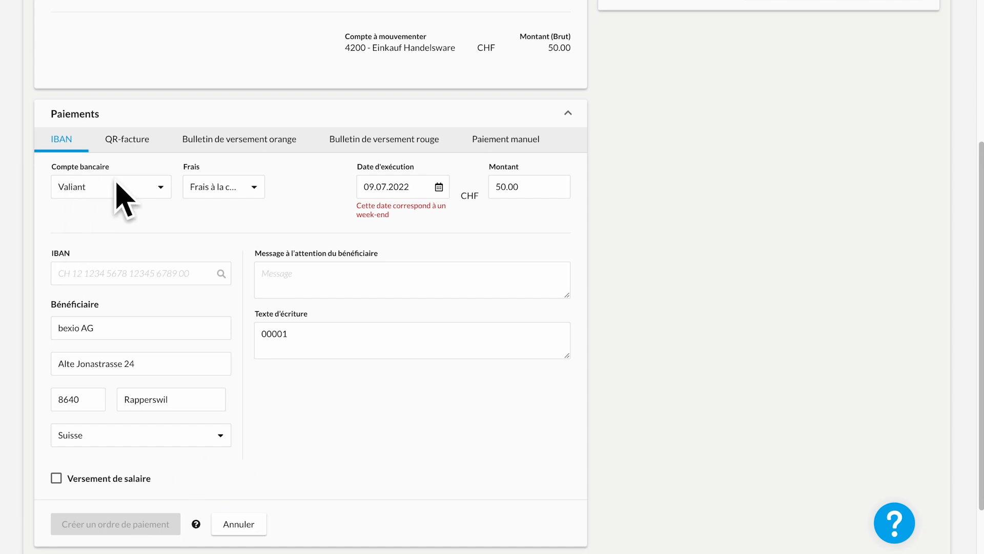
{"action": "left_click", "coordinate": [123, 200]}
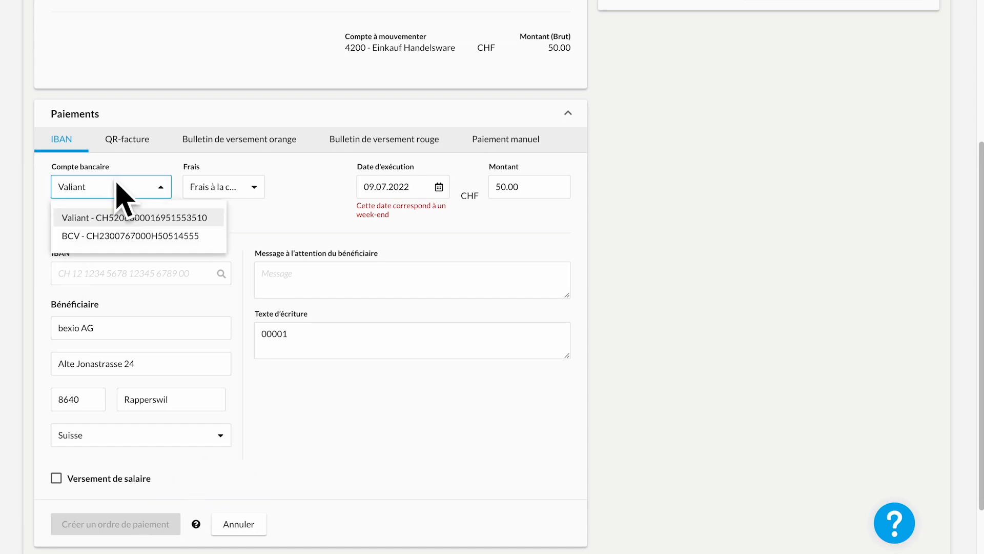
{"action": "left_click", "coordinate": [333, 207]}
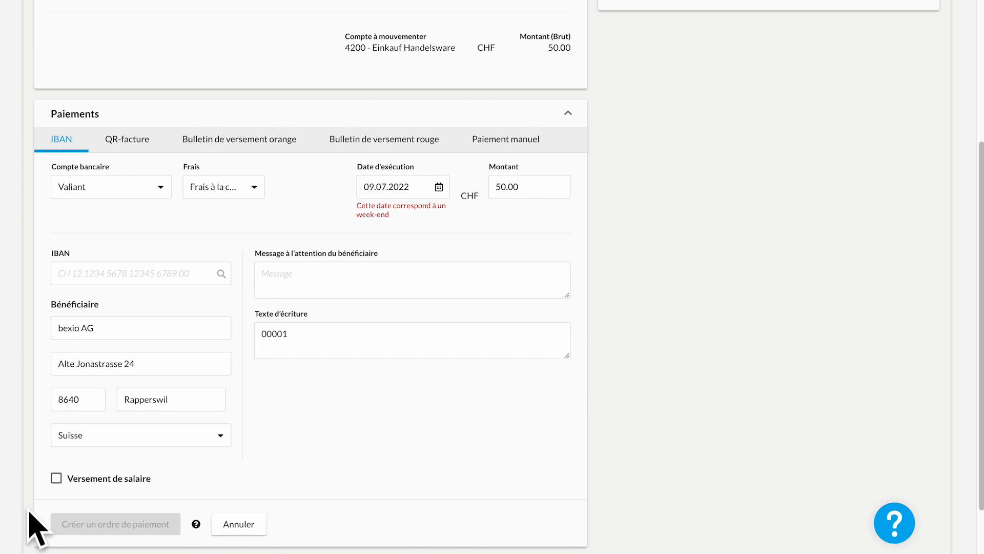
{"action": "mouse_move", "coordinate": [87, 536]}
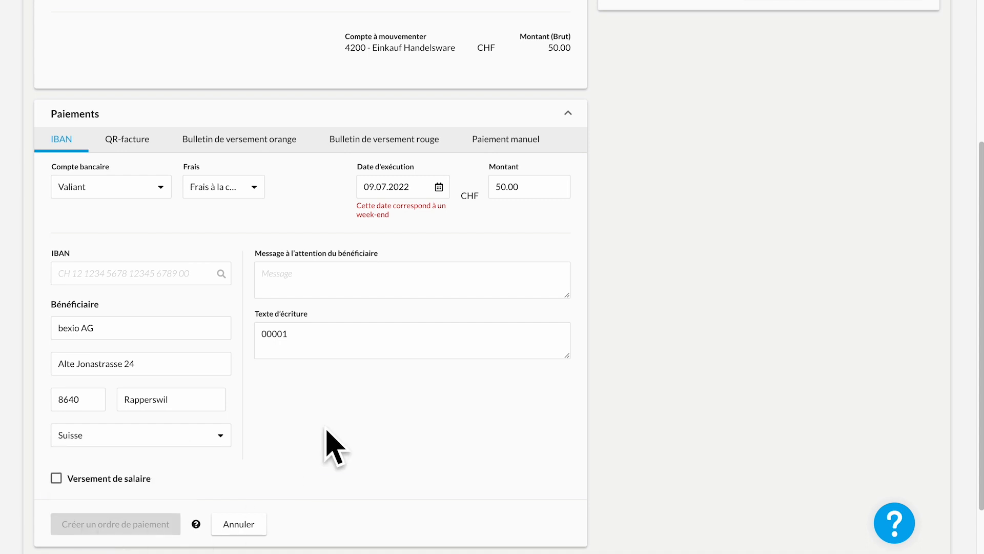
- View the outgoing payments of the BCV bank account in the banking module
{"action": "scroll", "coordinate": [388, 339], "scroll_direction": "up", "scroll_amount": 7}
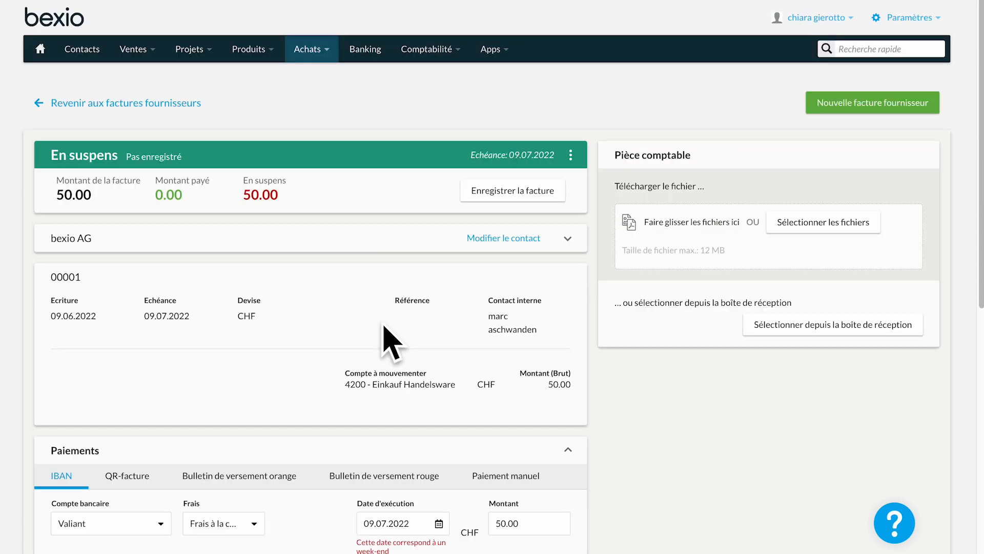
{"action": "left_click", "coordinate": [365, 51]}
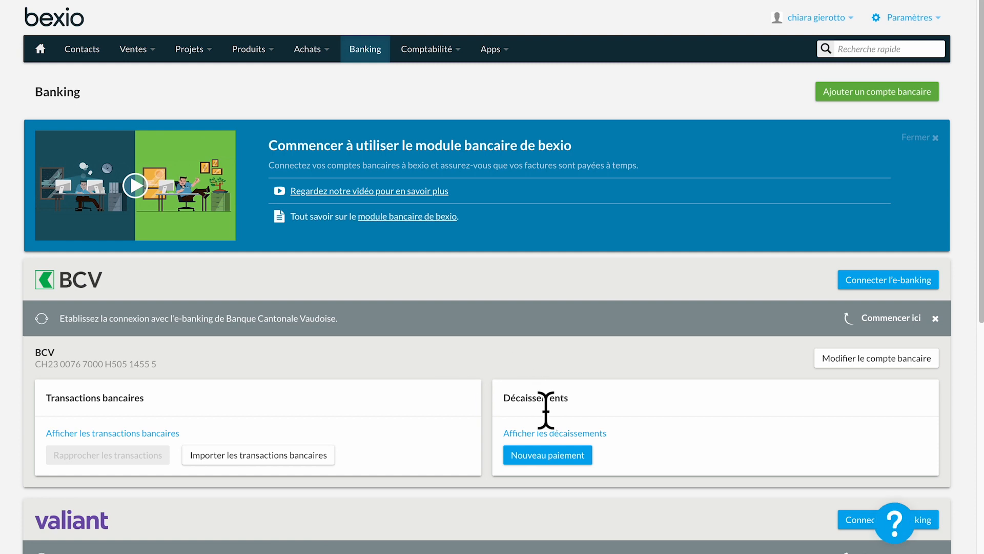
{"action": "scroll", "coordinate": [546, 410], "scroll_direction": "down", "scroll_amount": 2}
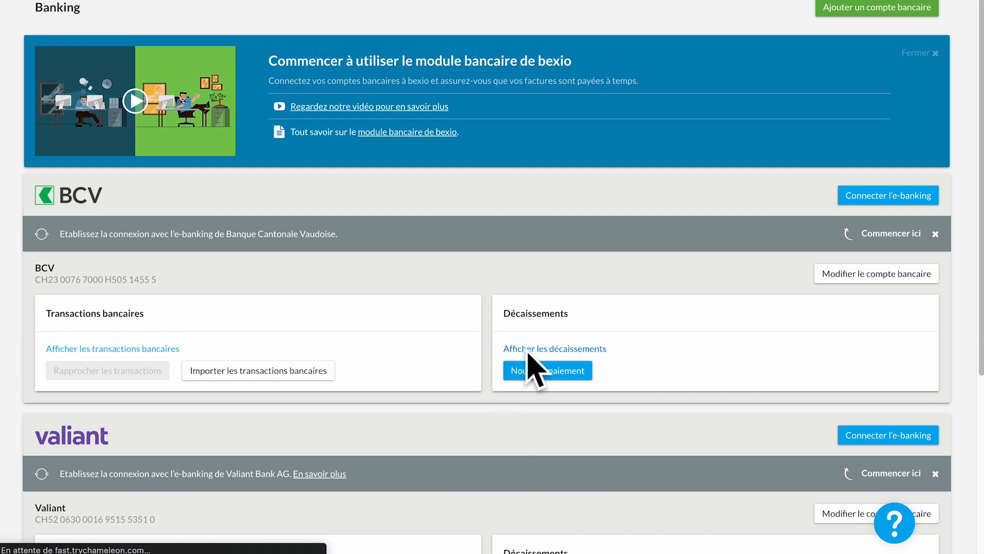
{"action": "left_click", "coordinate": [528, 351]}
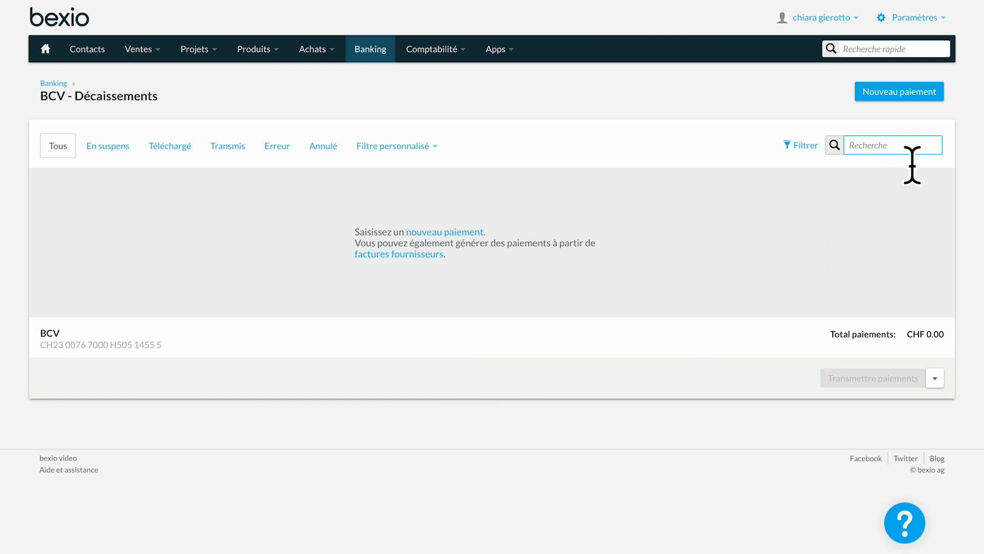
{"action": "mouse_move", "coordinate": [846, 383]}
- Reopen the bexio AG supplier invoice to view its voucher upload area, and find where the inbox is accessed
{"action": "mouse_move", "coordinate": [310, 50]}
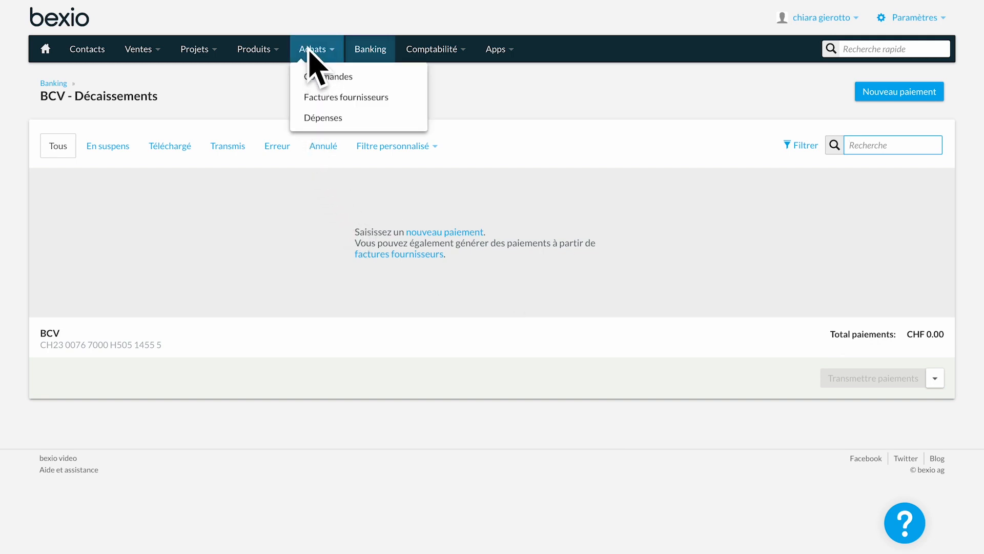
{"action": "left_click", "coordinate": [316, 97]}
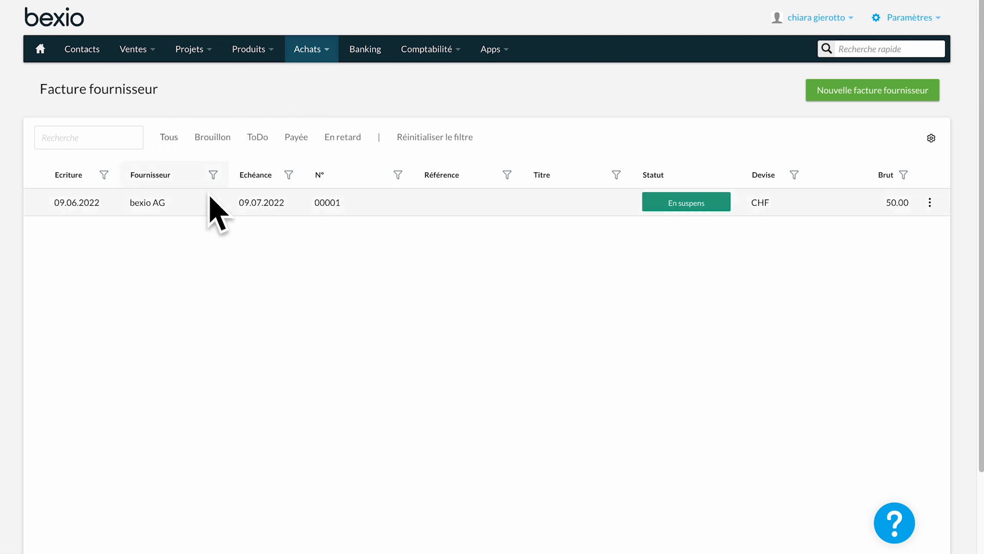
{"action": "left_click", "coordinate": [276, 223]}
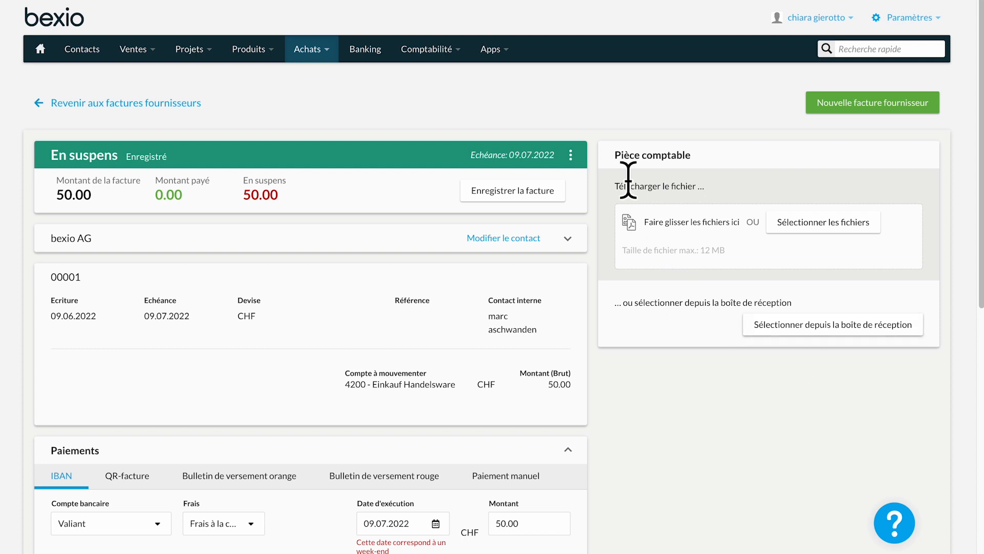
{"action": "left_click", "coordinate": [491, 49]}
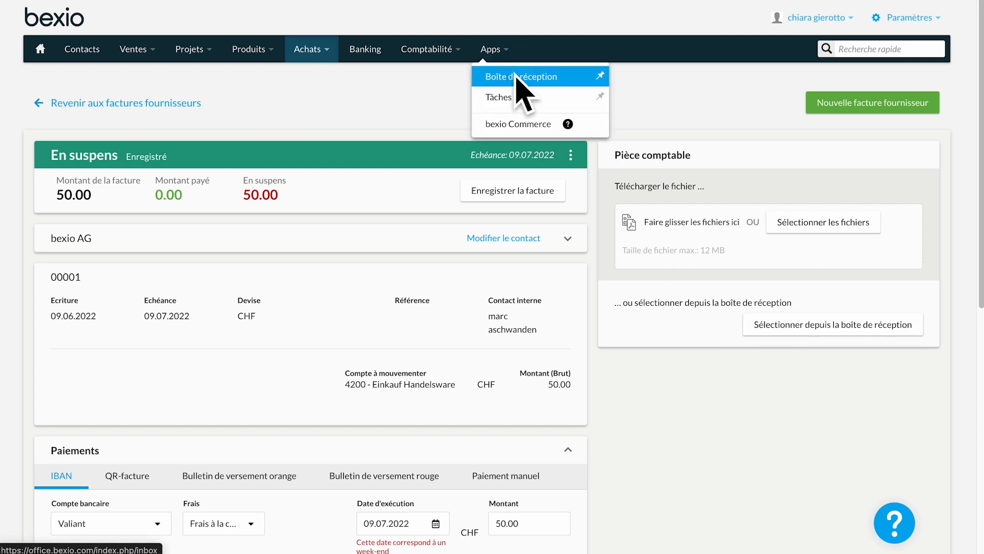
- Create a new expense and check the bank and cash accounts available for it
{"action": "mouse_move", "coordinate": [319, 53]}
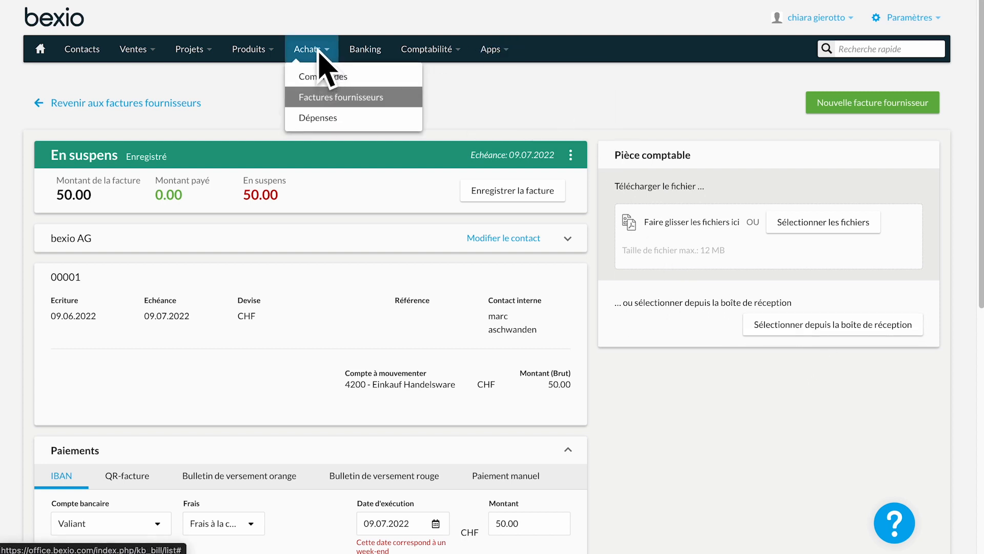
{"action": "left_click", "coordinate": [320, 117]}
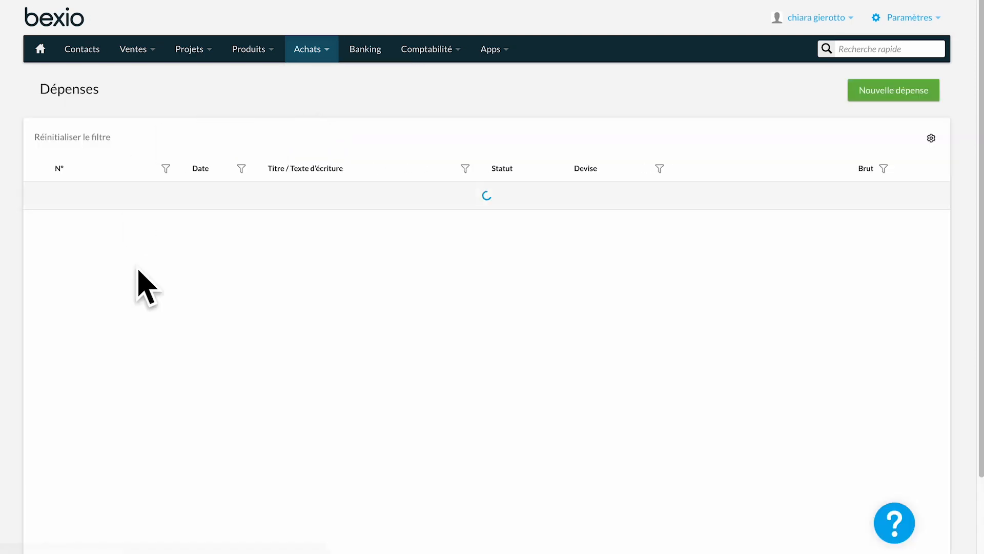
{"action": "left_click", "coordinate": [896, 95]}
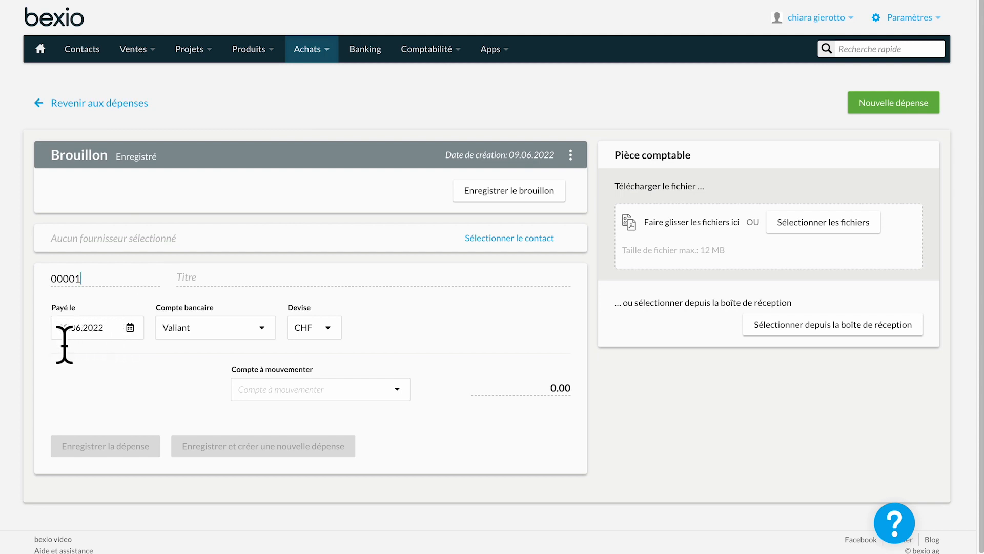
{"action": "left_click", "coordinate": [211, 331]}
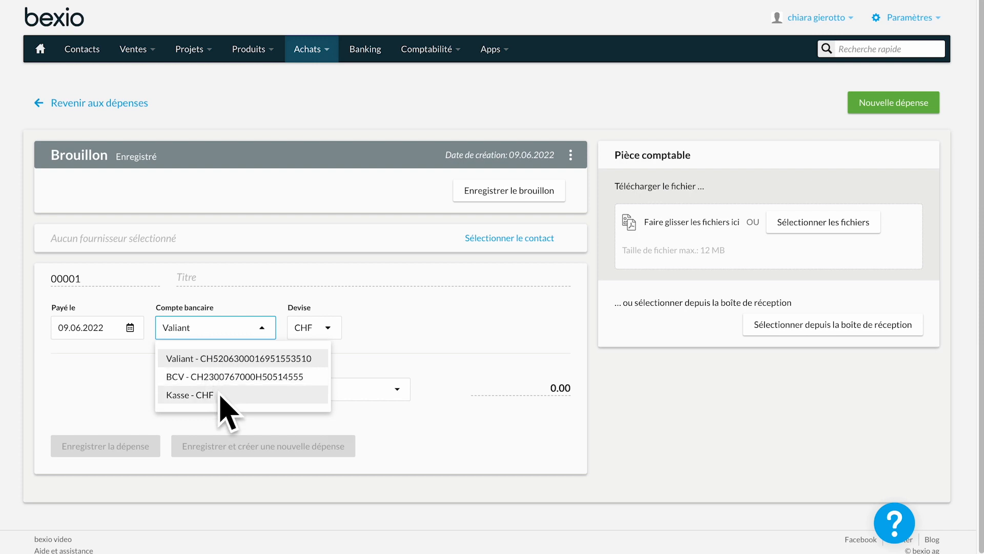
{"action": "left_click", "coordinate": [469, 339]}
- Enter the expense amount of CHF 60 on account 4200 - Einkauf Handelsware and save the expense
{"action": "left_click", "coordinate": [535, 402]}
{"action": "type", "text": "60"}
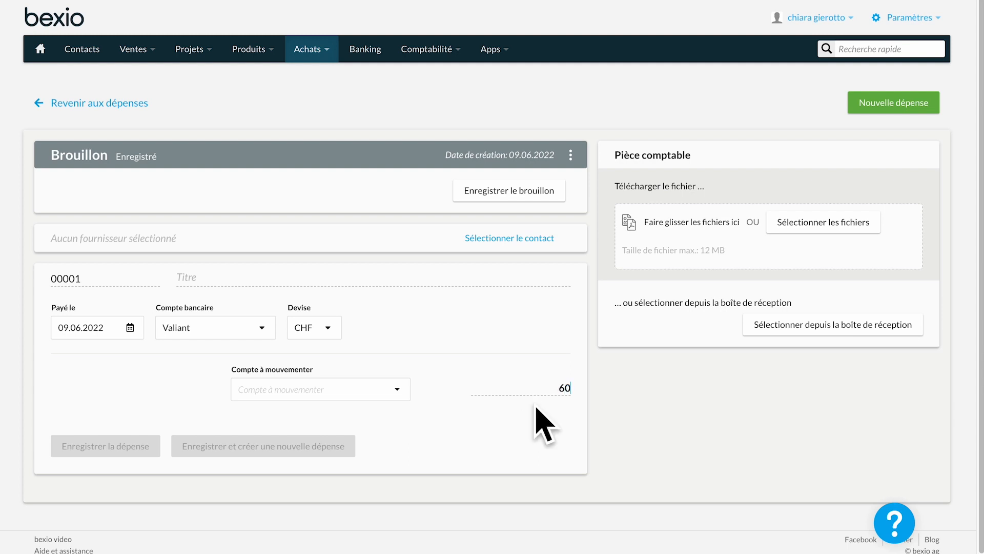
{"action": "left_click", "coordinate": [552, 439]}
{"action": "left_click", "coordinate": [382, 395]}
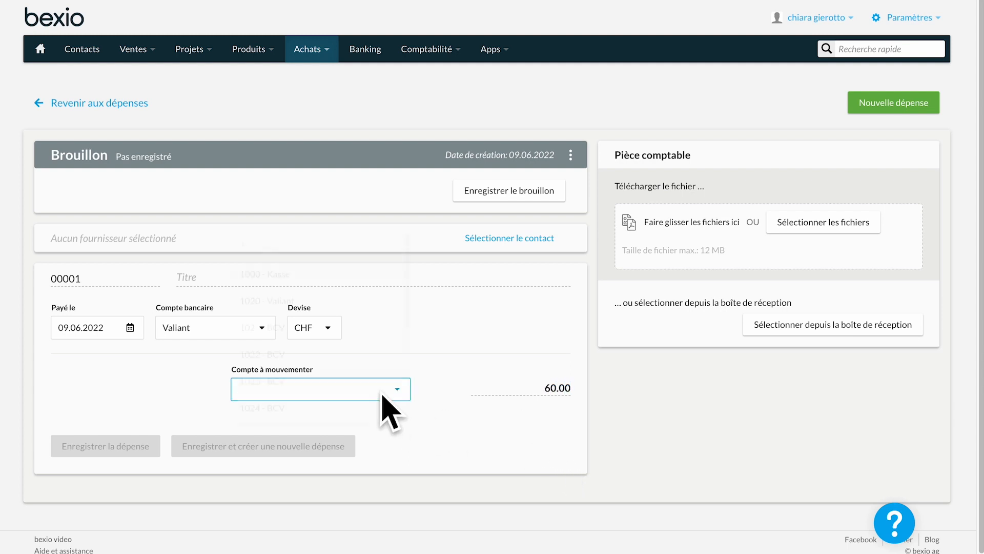
{"action": "type", "text": "fr"}
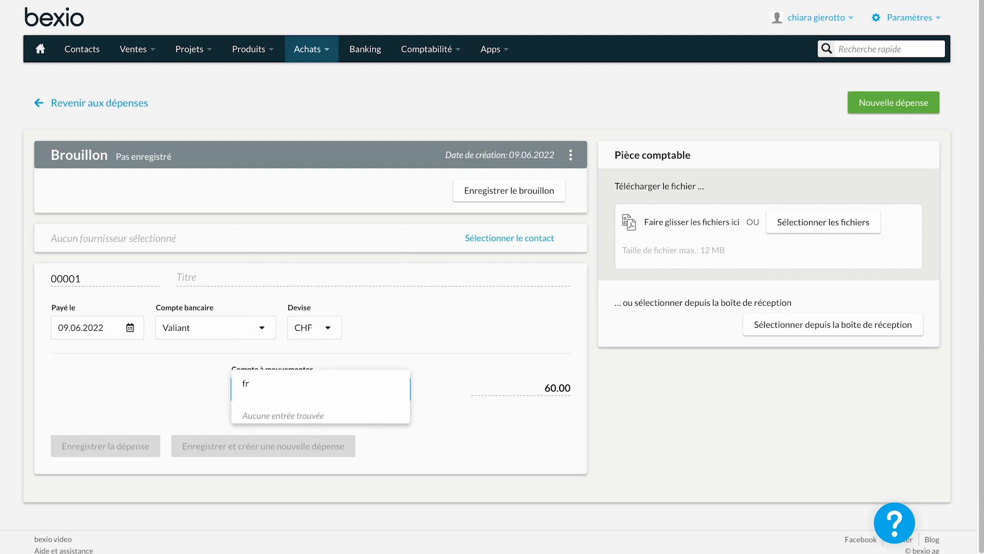
{"action": "key", "text": "BackSpace"}
{"action": "key", "text": "BackSpace"}
{"action": "type", "text": "42"}
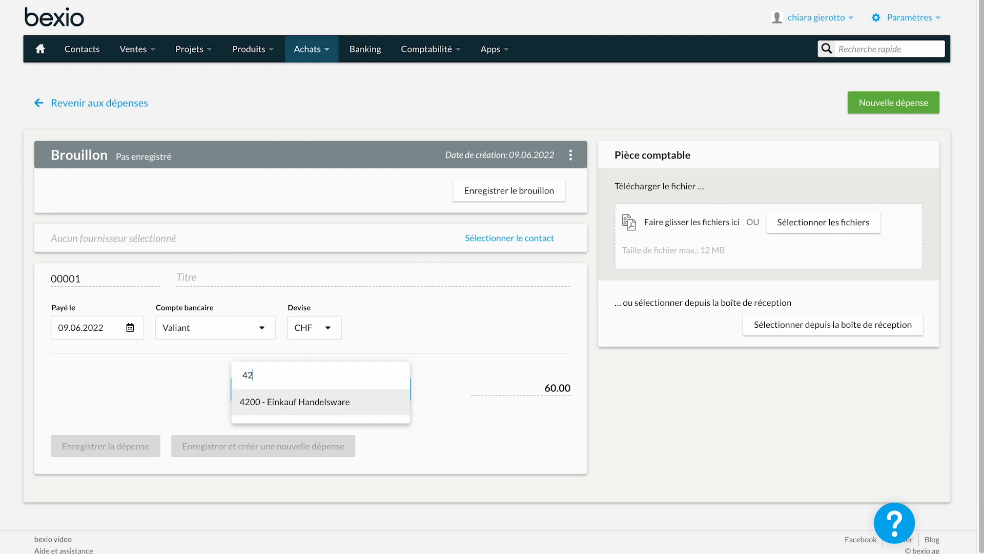
{"action": "left_click", "coordinate": [340, 405]}
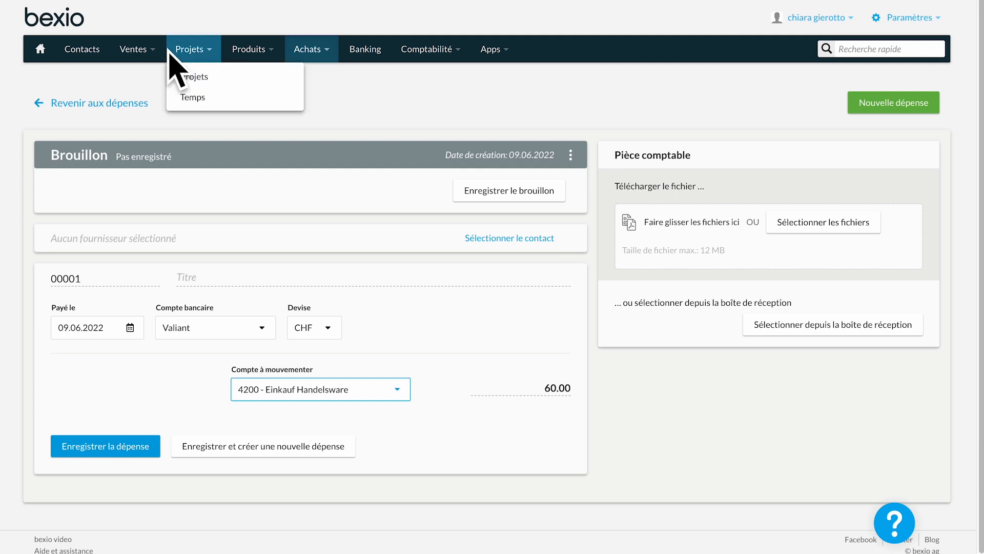
{"action": "mouse_move", "coordinate": [141, 47]}
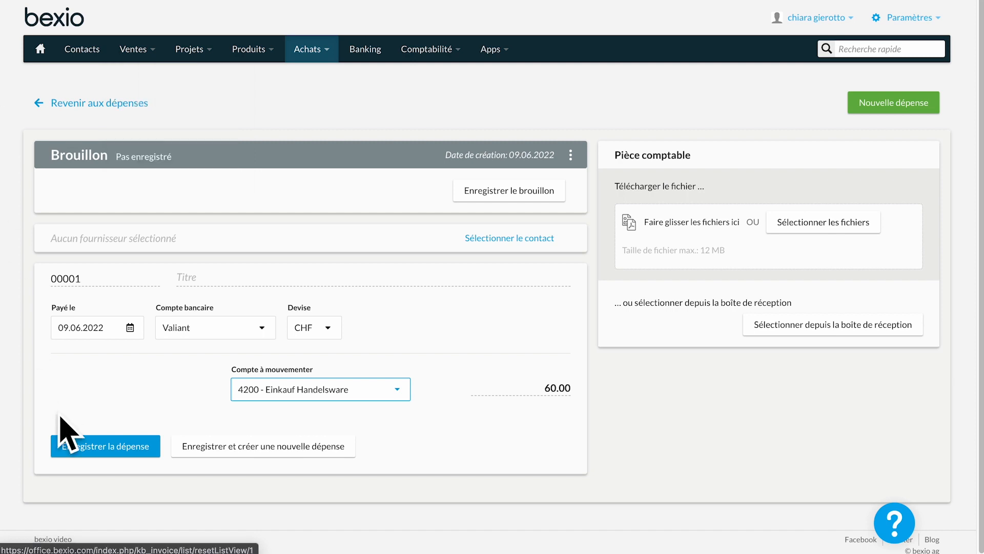
{"action": "left_click", "coordinate": [87, 447]}
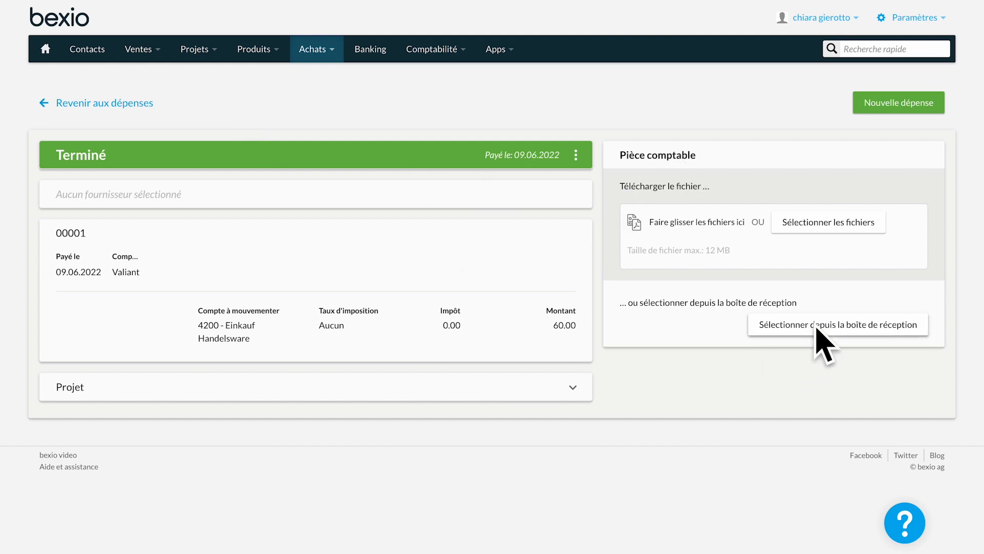
- Upload the file Lunch 09.06.2022.pdf from the Téléchargements folder as the voucher of the saved expense
{"action": "left_click", "coordinate": [820, 225]}
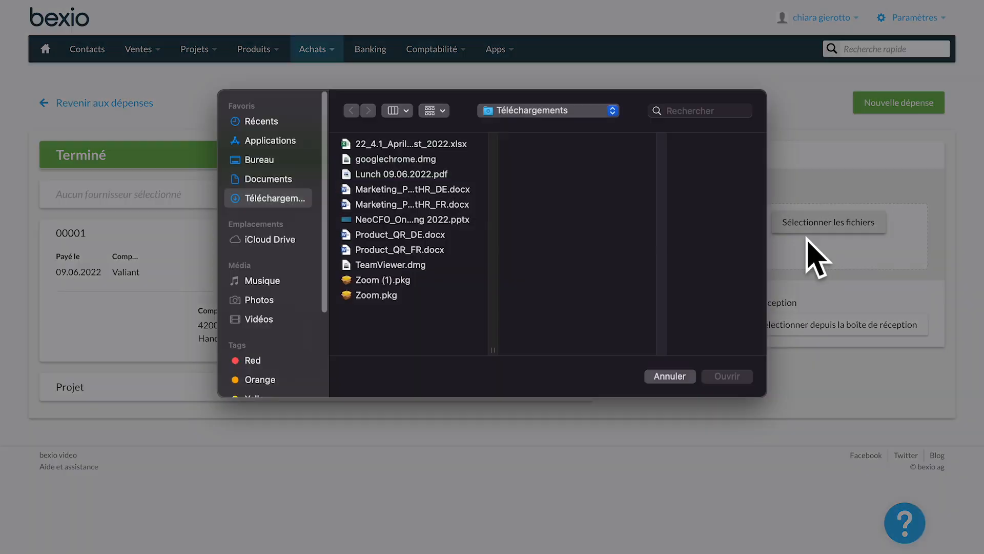
{"action": "left_click", "coordinate": [374, 178]}
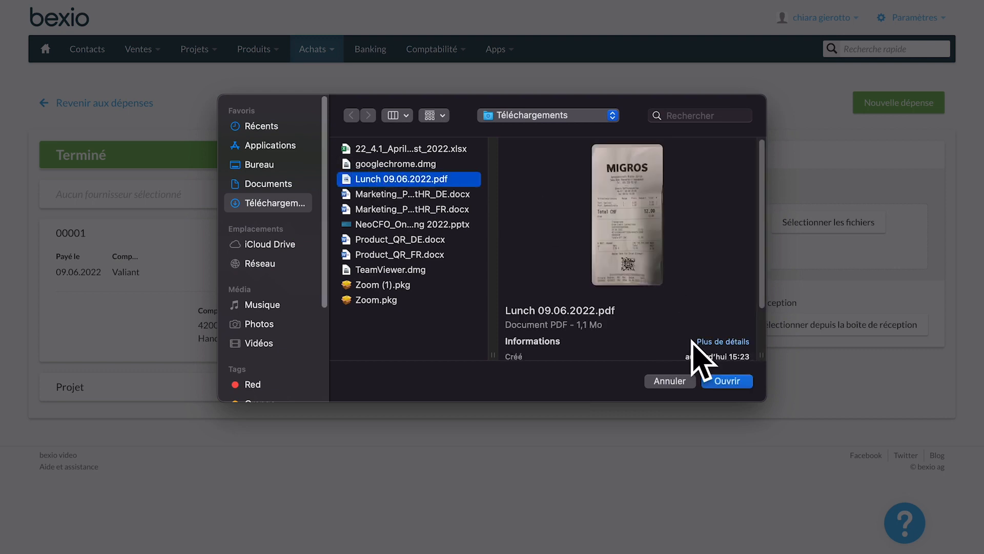
{"action": "left_click", "coordinate": [718, 380]}
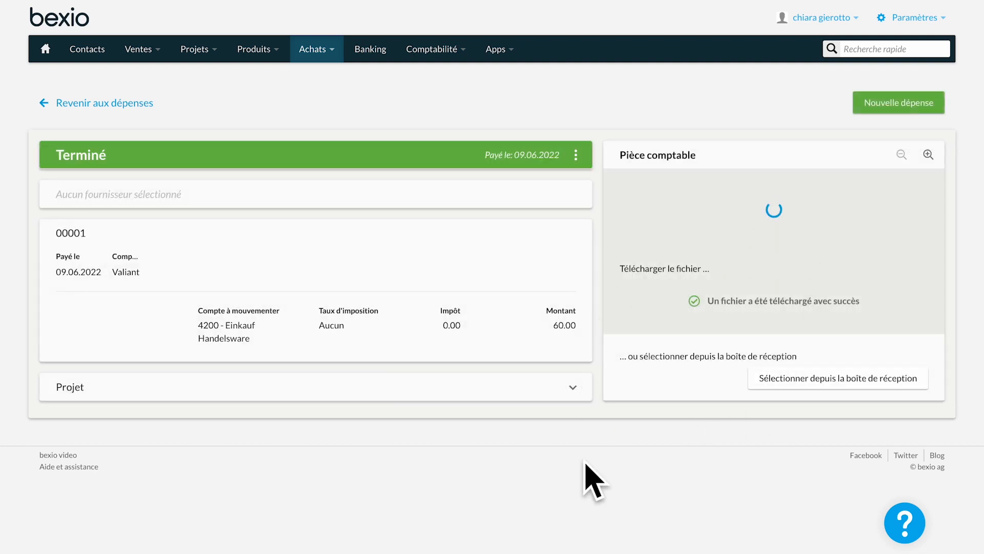
- Look through the uploaded Migros receipt in the voucher preview, and return to the dashboard
{"action": "scroll", "coordinate": [738, 402], "scroll_direction": "down", "scroll_amount": 5}
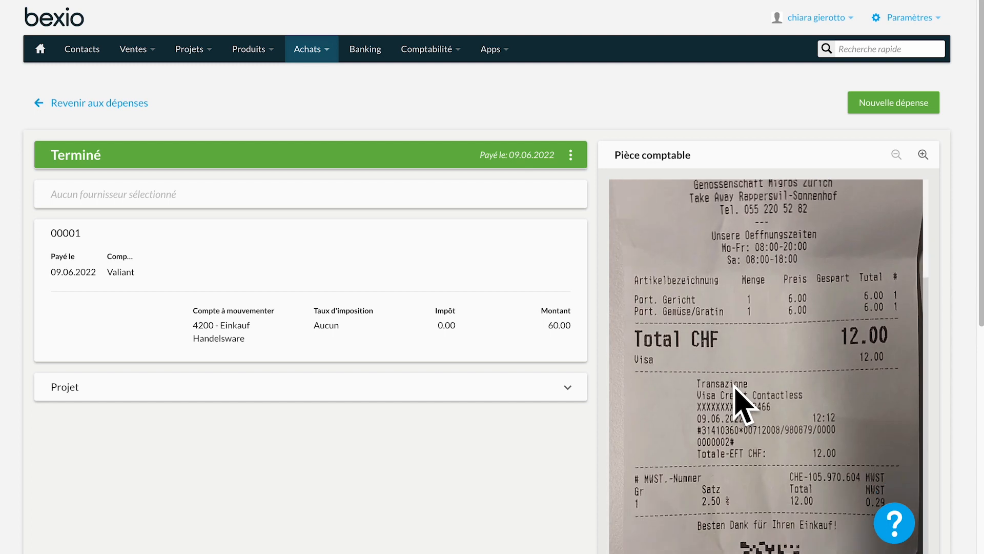
{"action": "scroll", "coordinate": [736, 388], "scroll_direction": "down", "scroll_amount": 1}
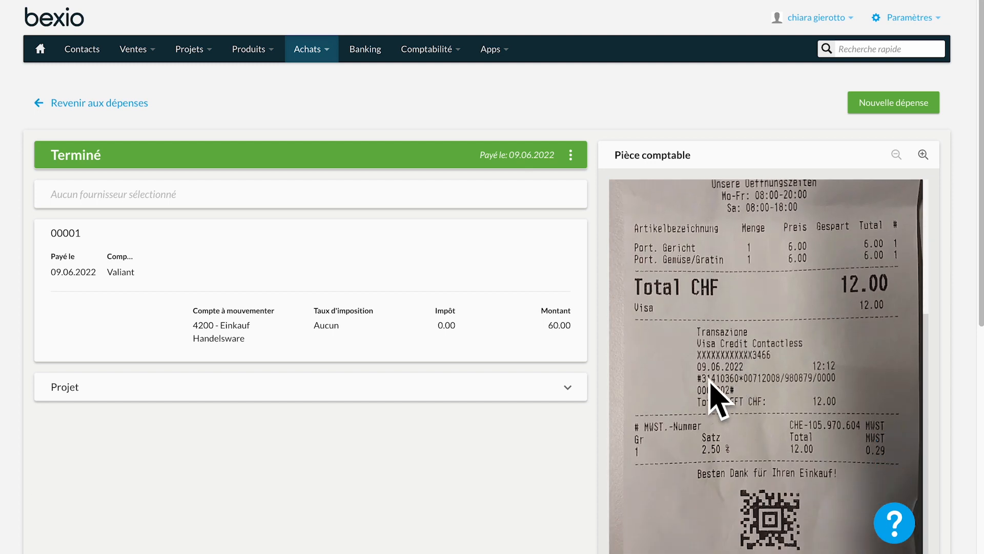
{"action": "scroll", "coordinate": [720, 395], "scroll_direction": "up", "scroll_amount": 8}
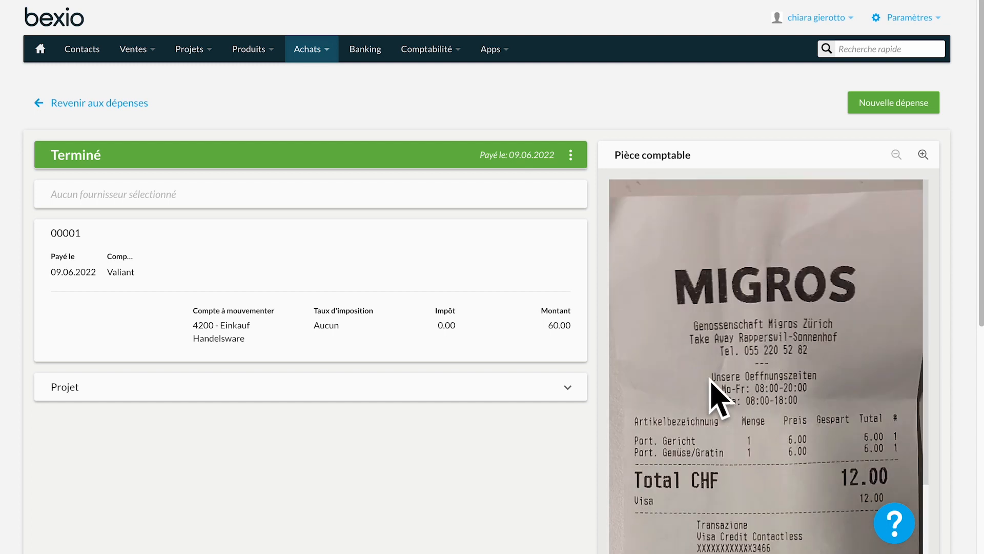
{"action": "left_click", "coordinate": [41, 50]}
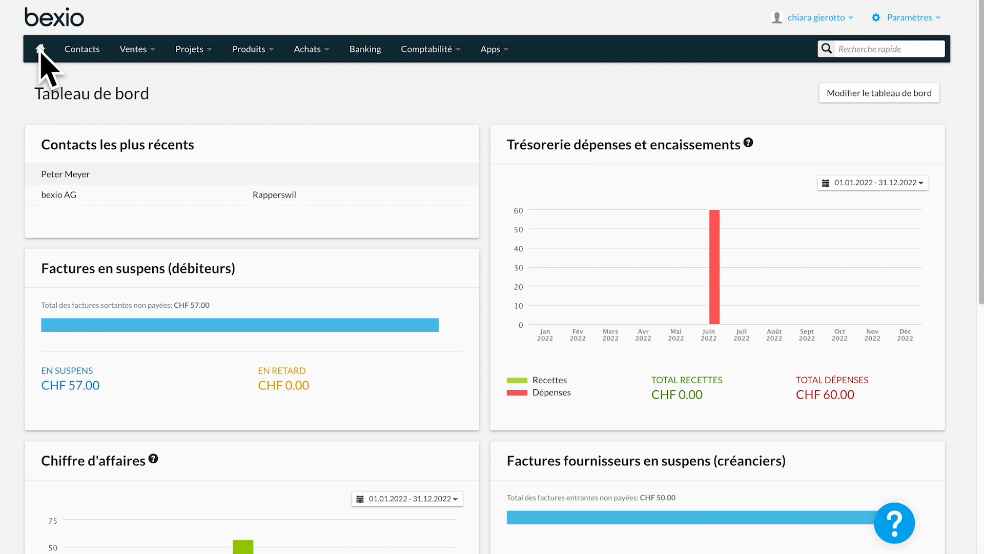